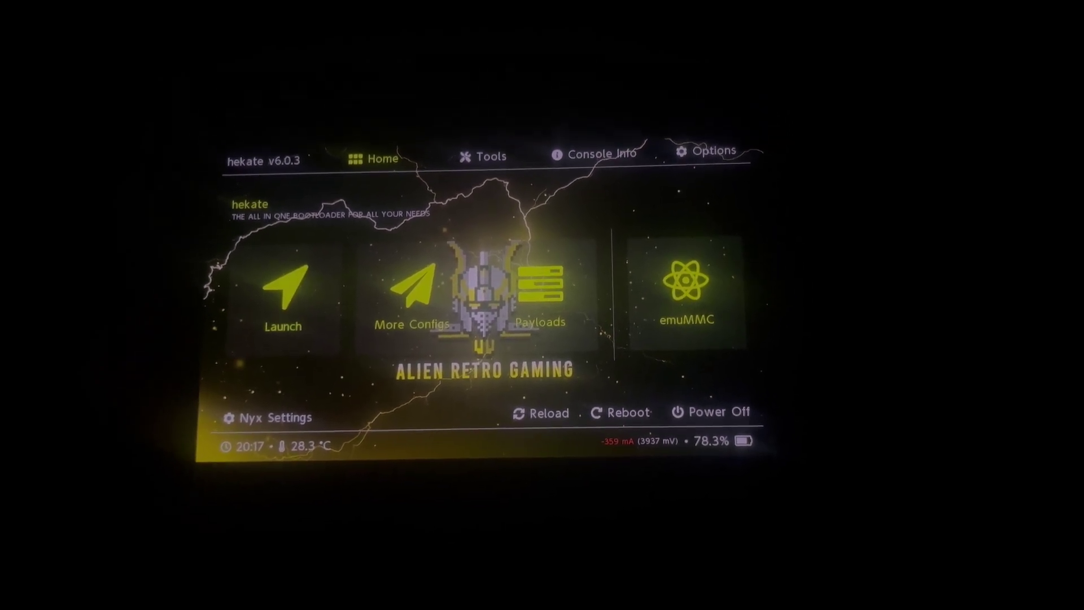
# Step: Open the Launch boot entries on hekate's Home screen
pyautogui.click(286, 274)
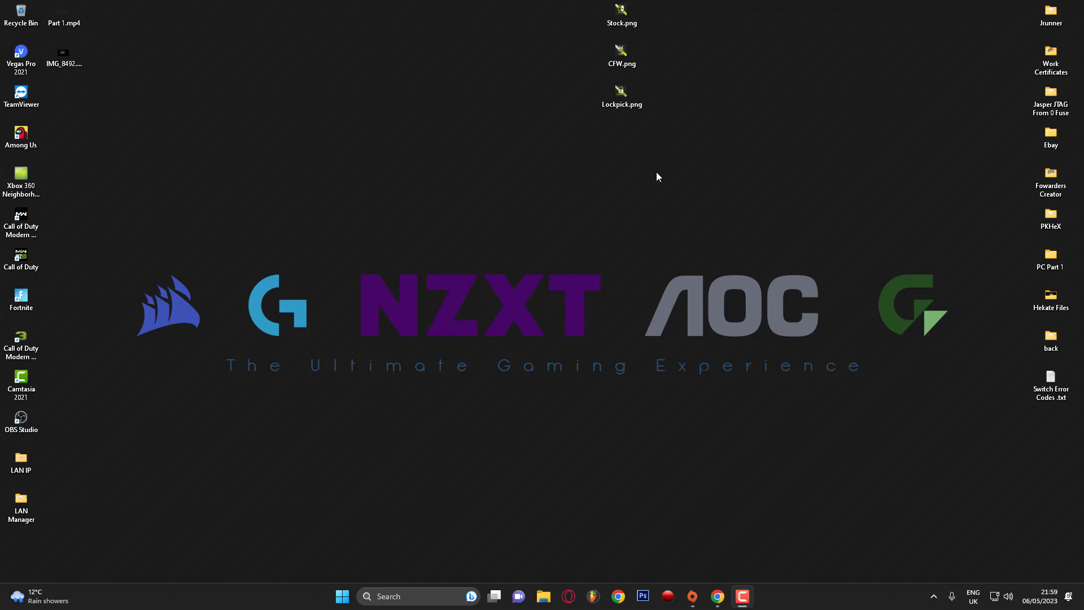
pyautogui.click(643, 595)
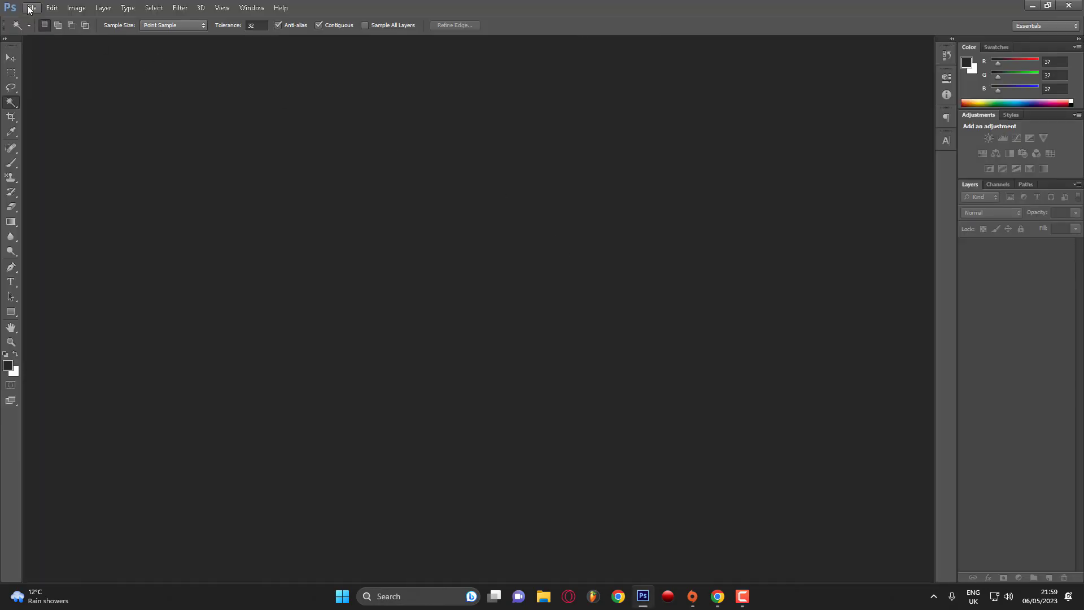
pyautogui.click(31, 8)
pyautogui.click(42, 21)
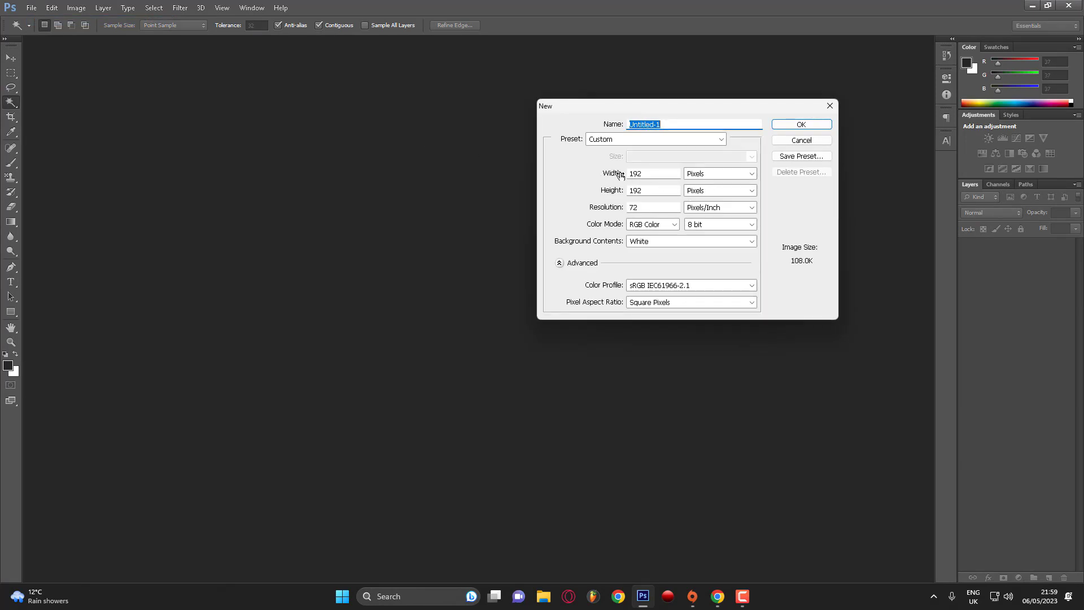
pyautogui.click(650, 174)
pyautogui.click(632, 175)
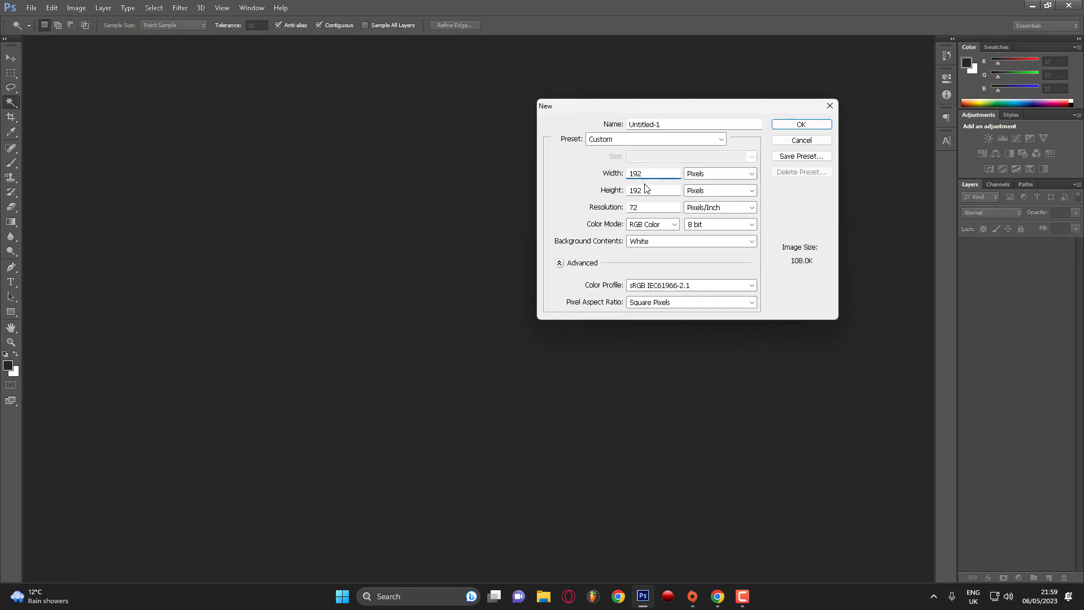
pyautogui.click(637, 191)
pyautogui.click(645, 208)
pyautogui.click(828, 107)
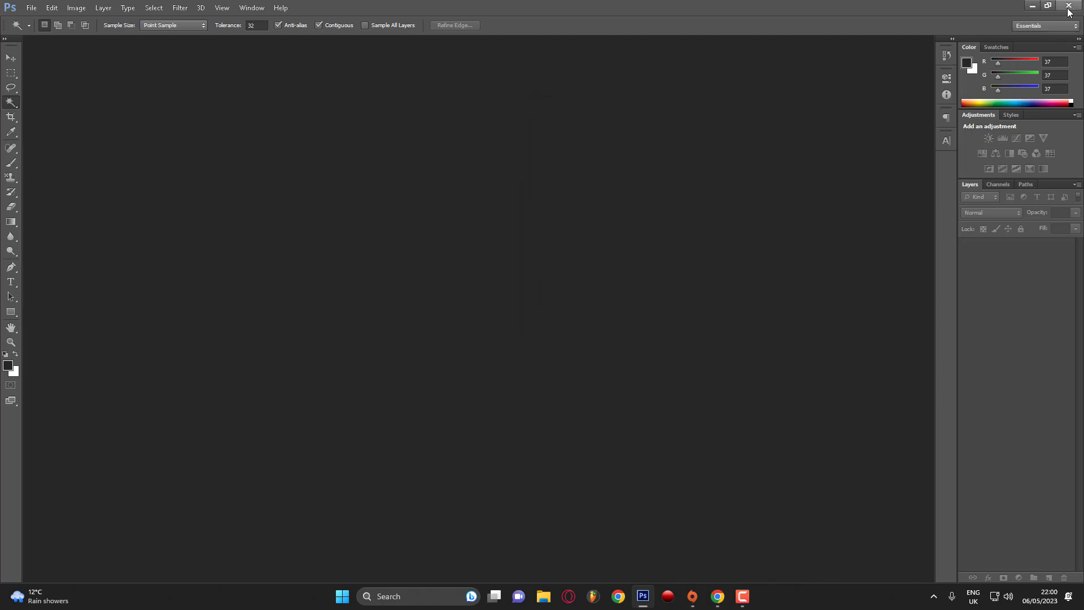
pyautogui.click(1067, 11)
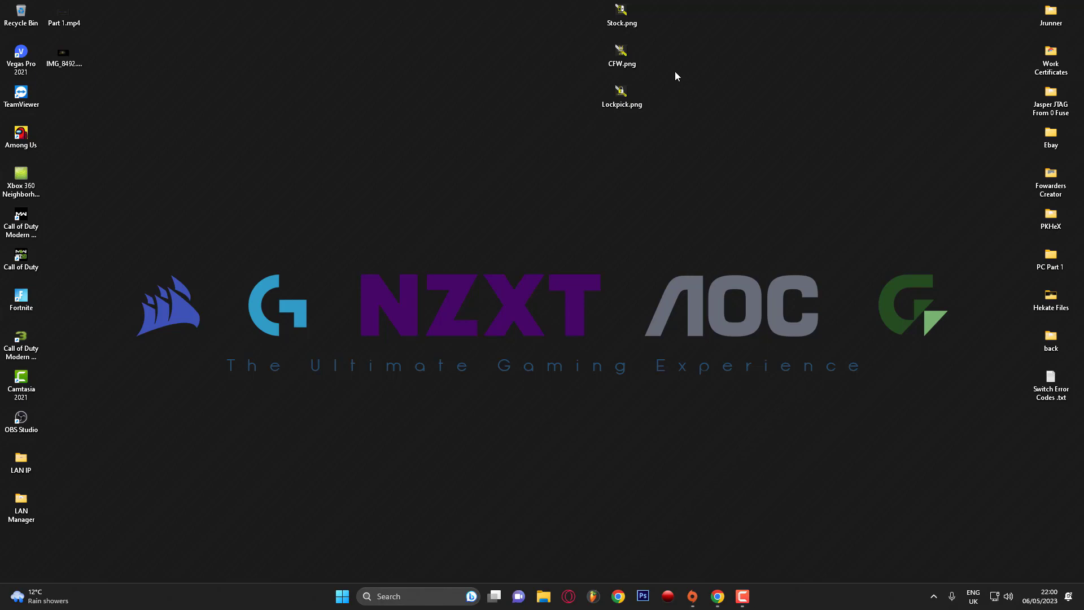
pyautogui.doubleClick(626, 15)
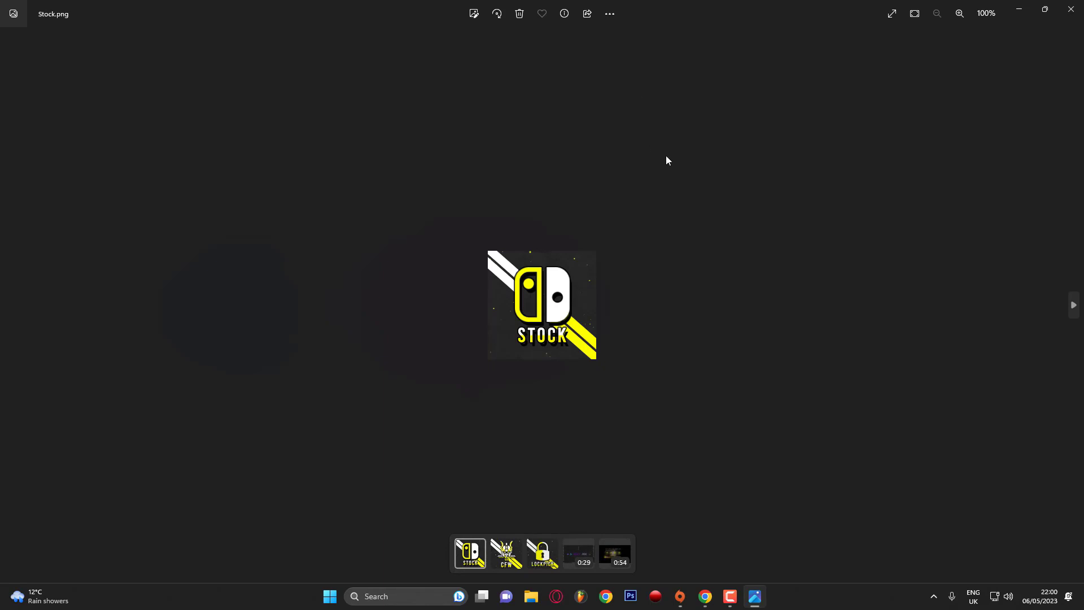
pyautogui.press('Right')
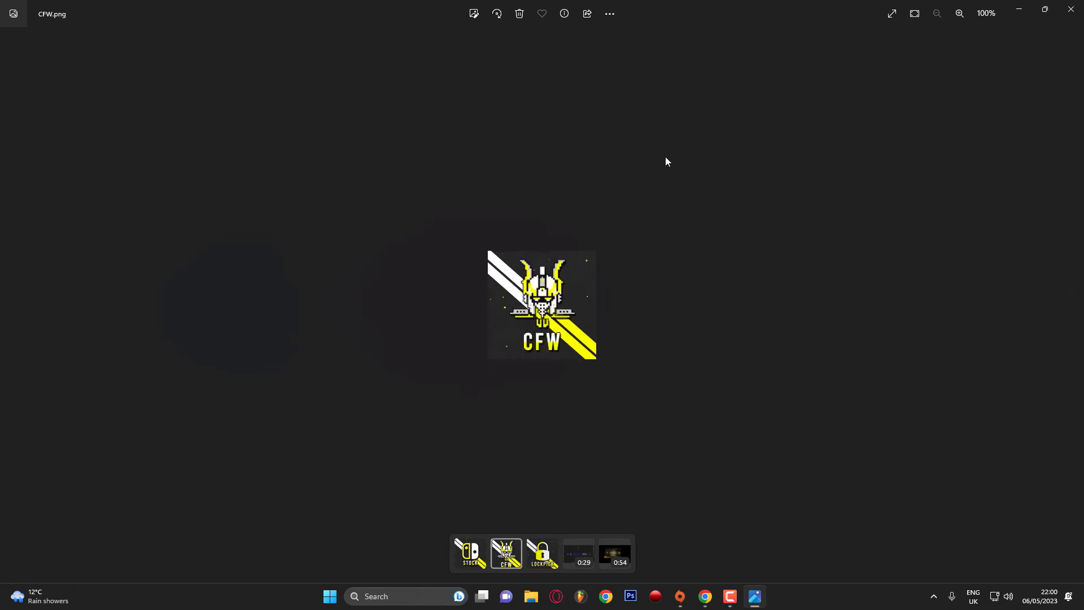
pyautogui.press('Right')
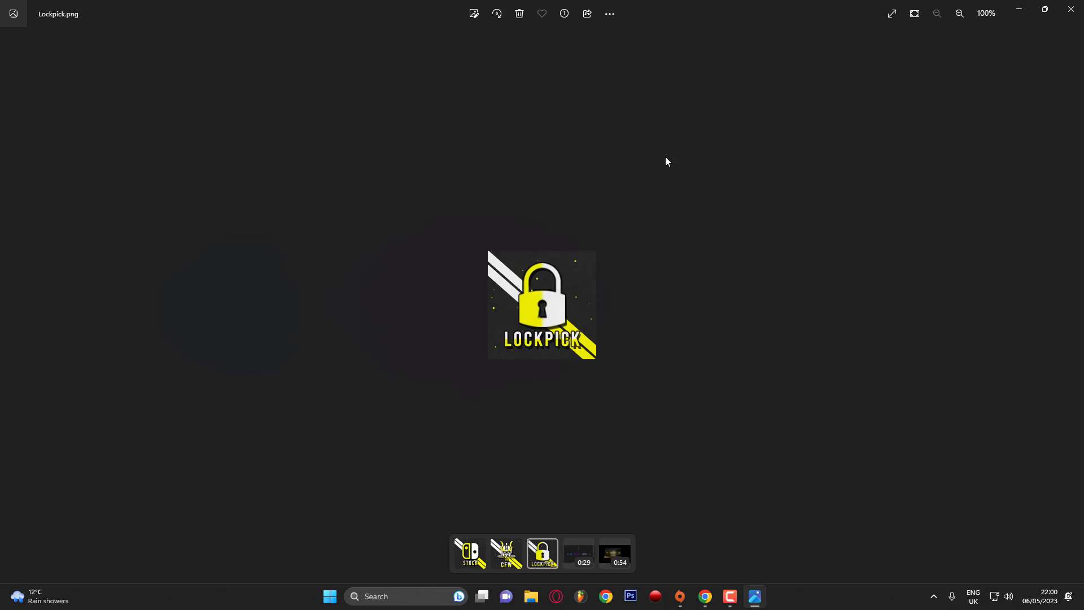
pyautogui.click(1072, 9)
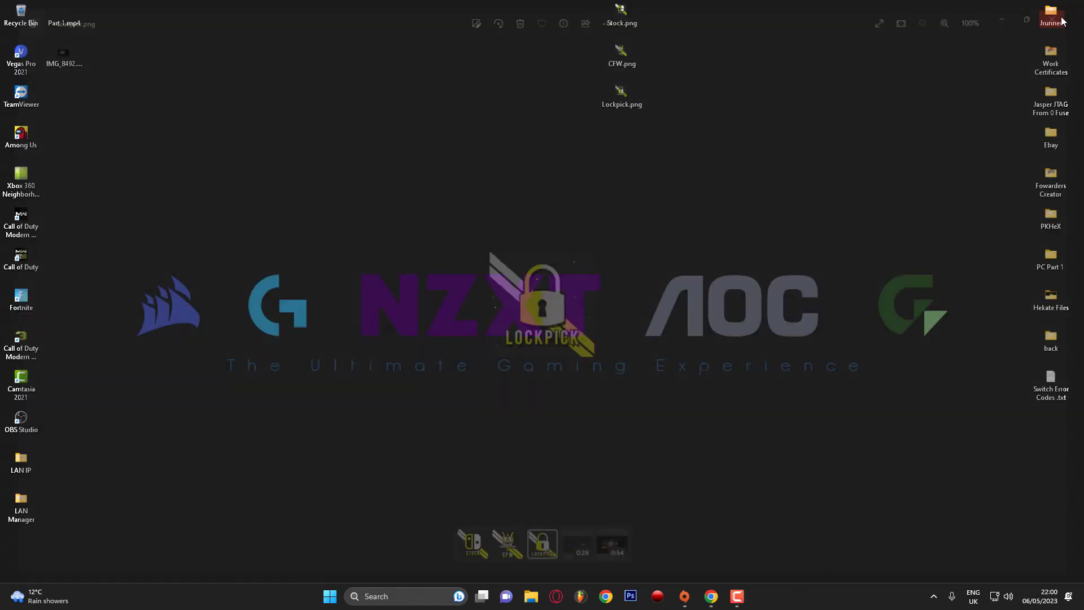
pyautogui.click(661, 195)
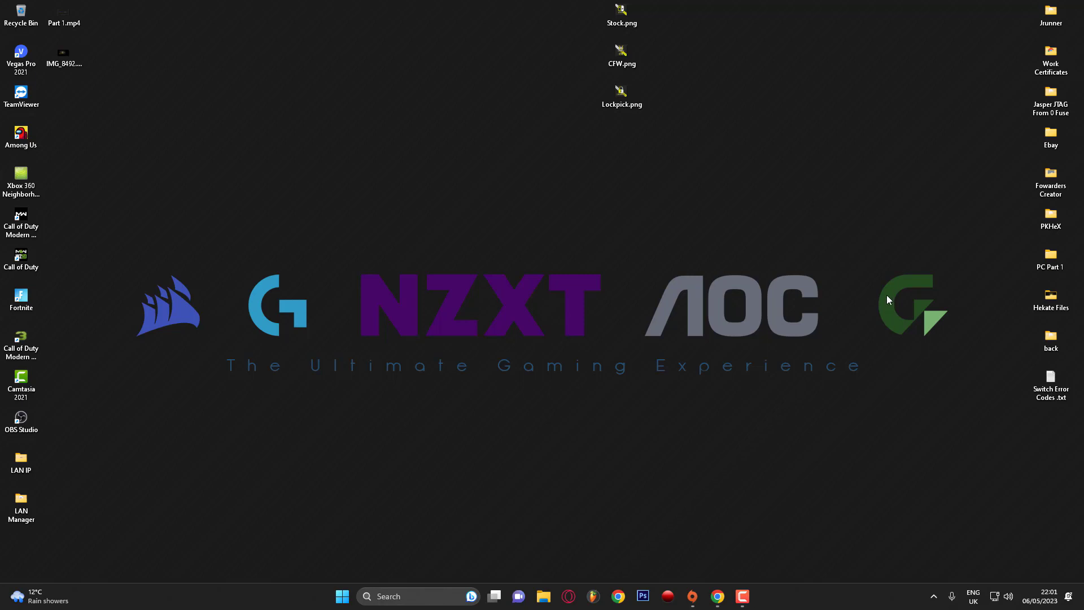
pyautogui.click(543, 596)
pyautogui.scroll(-3, 246, 353)
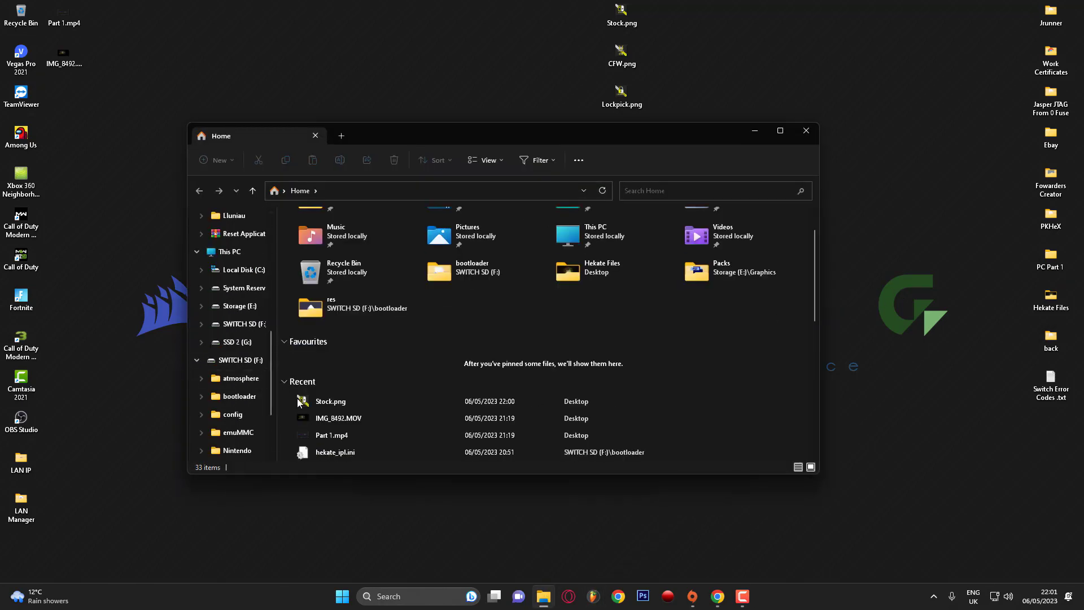
pyautogui.click(250, 332)
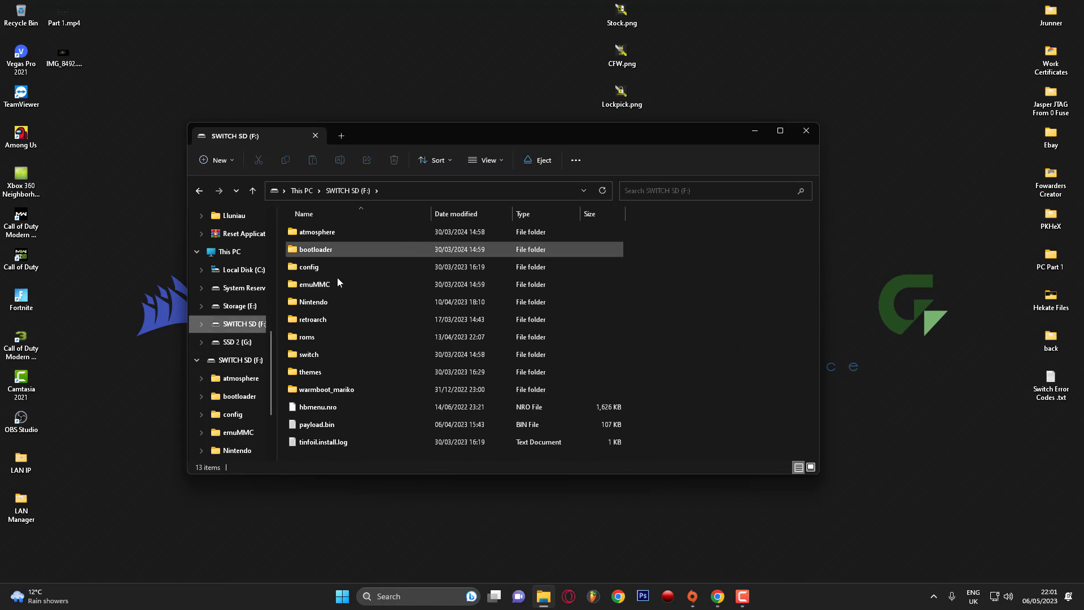
pyautogui.moveTo(418, 131); pyautogui.dragTo(519, 134)
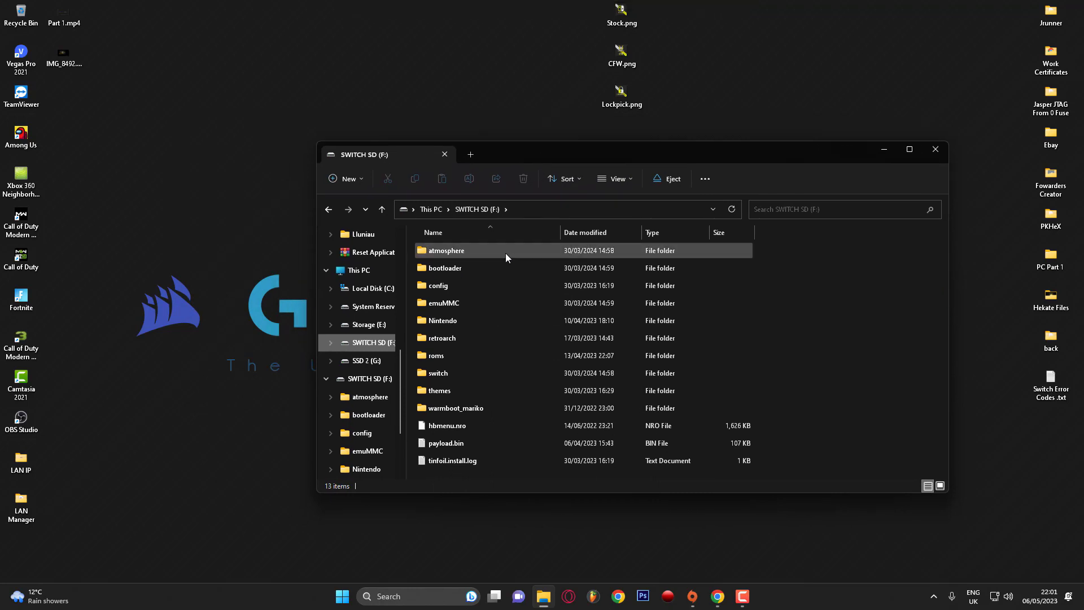
pyautogui.doubleClick(455, 270)
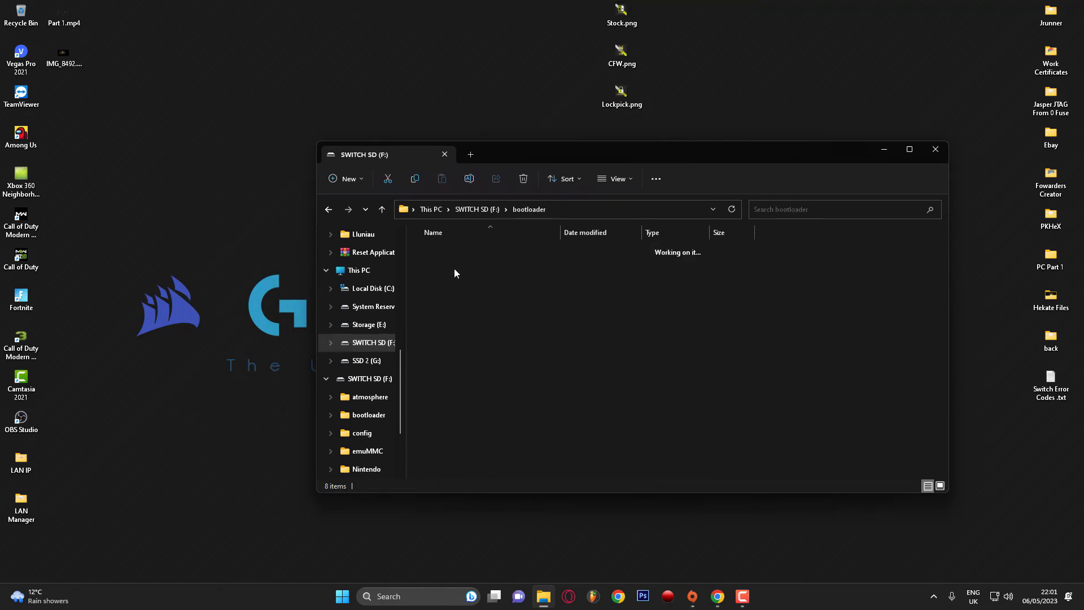
pyautogui.doubleClick(444, 286)
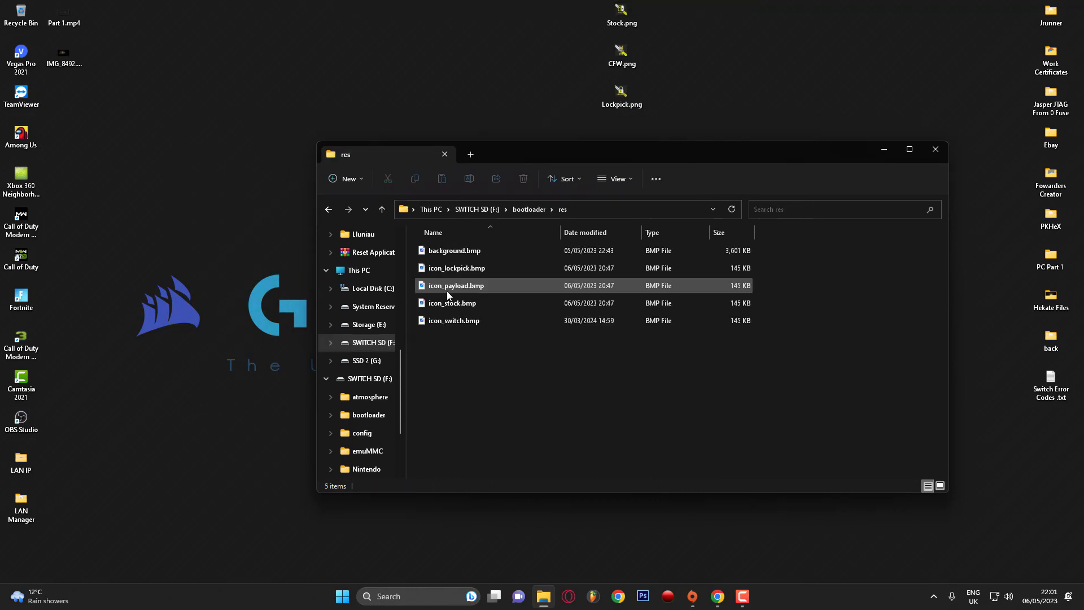
pyautogui.moveTo(537, 158); pyautogui.dragTo(566, 171)
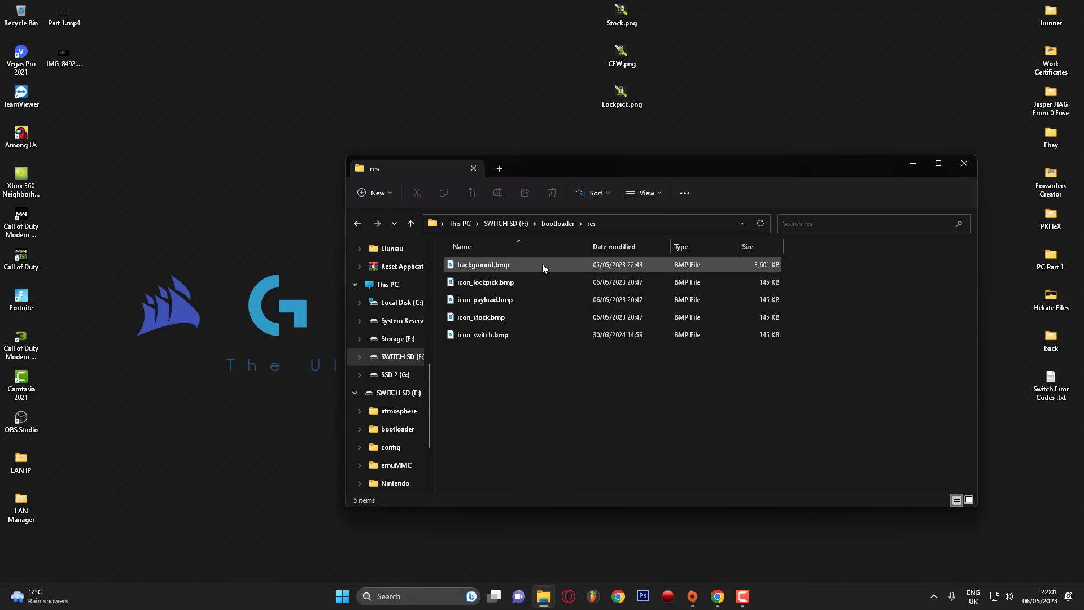
pyautogui.click(914, 165)
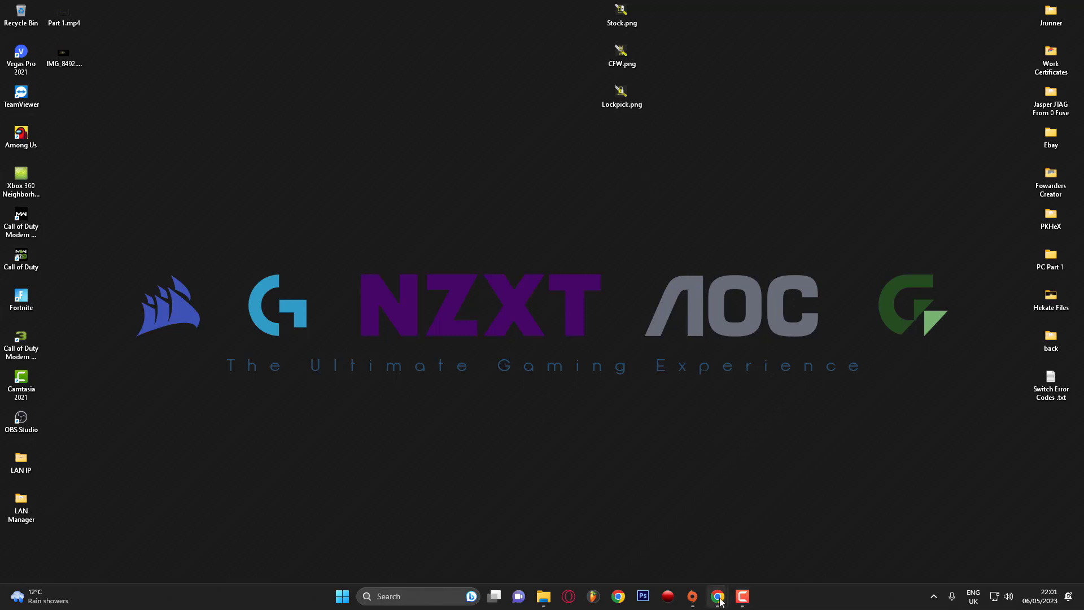
# Step: Set the BMP converter's Color to 32 (True color, RGBA) and open the Desktop file picker
pyautogui.moveTo(717, 597)
pyautogui.click(682, 554)
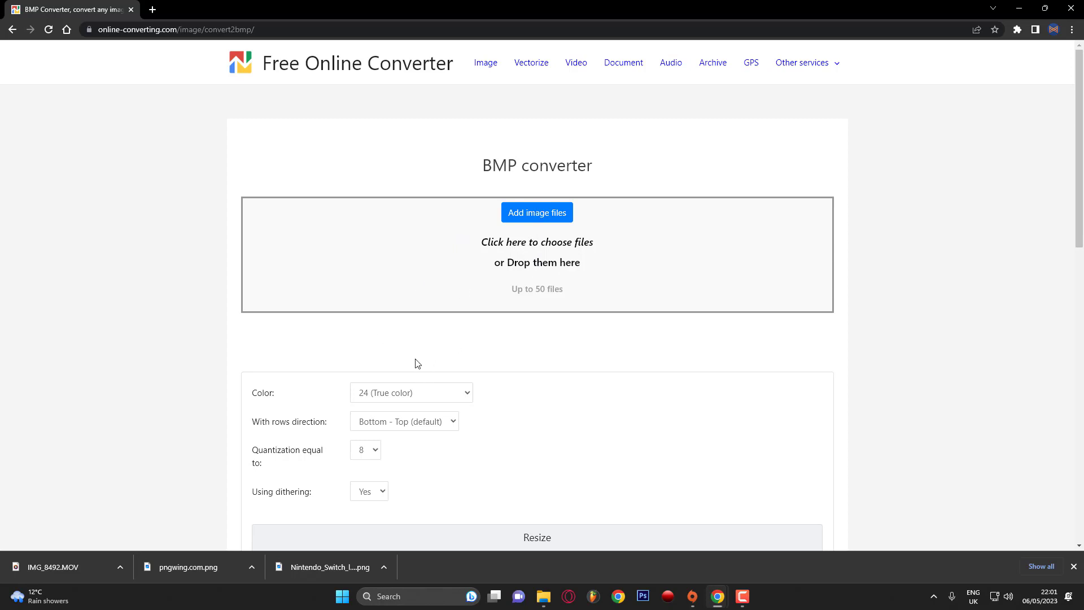
pyautogui.click(387, 397)
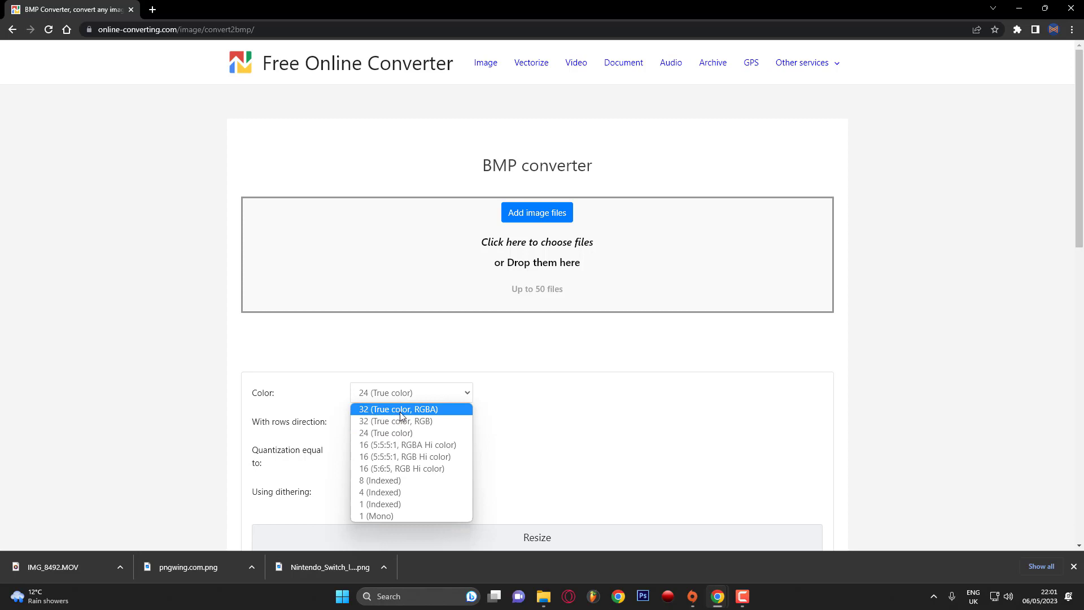
pyautogui.click(404, 410)
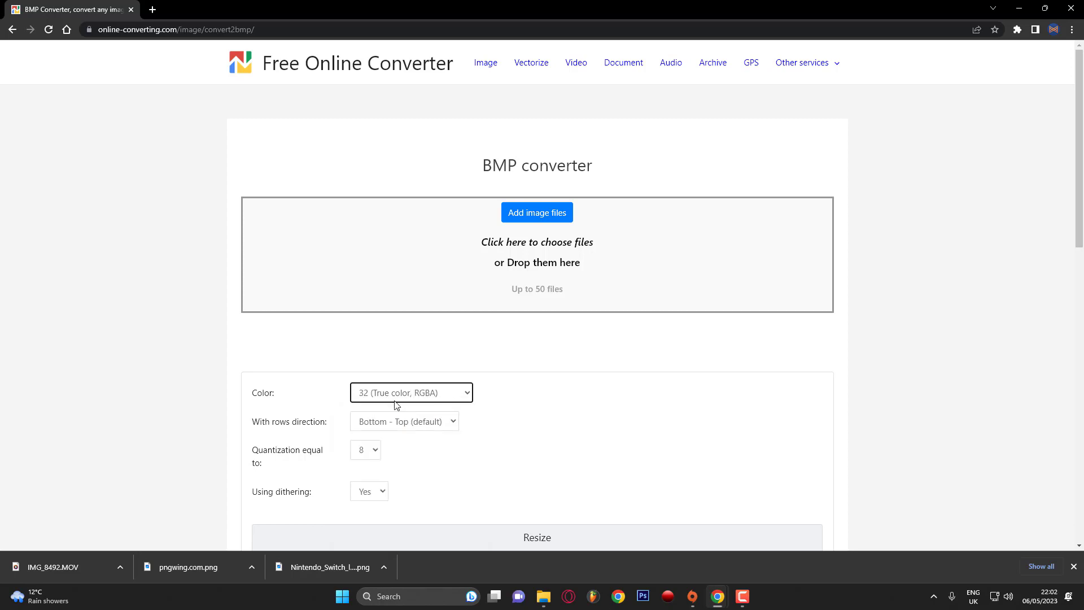
pyautogui.click(540, 220)
pyautogui.moveTo(530, 181); pyautogui.dragTo(517, 228)
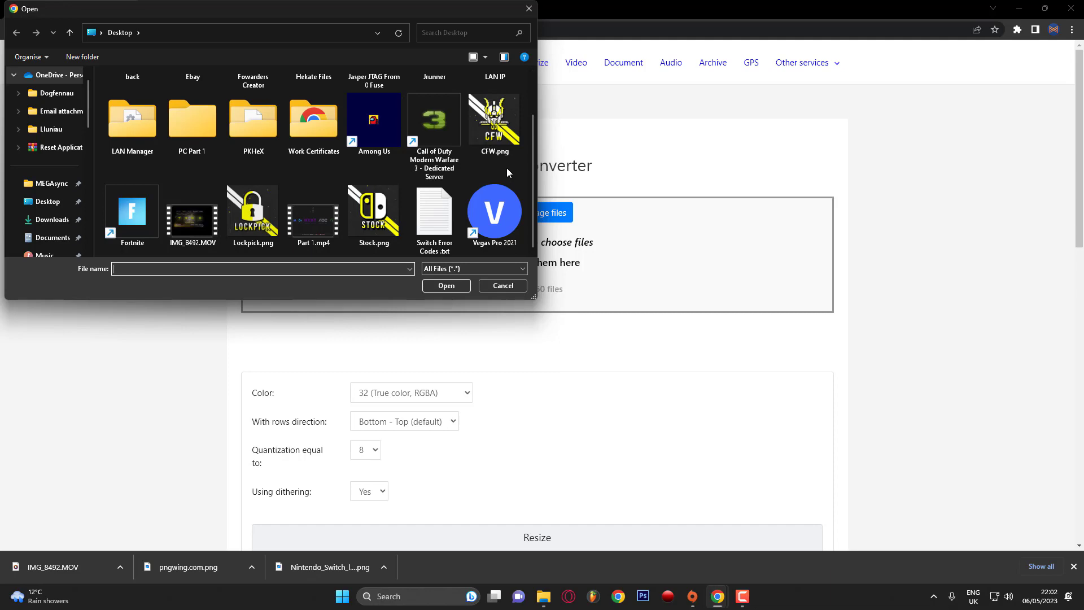
# Step: Select CFW.png, Lockpick.png and Stock.png and upload them for BMP conversion
pyautogui.click(497, 136)
pyautogui.keyDown('ctrl'); pyautogui.click(265, 206); pyautogui.keyUp('ctrl')
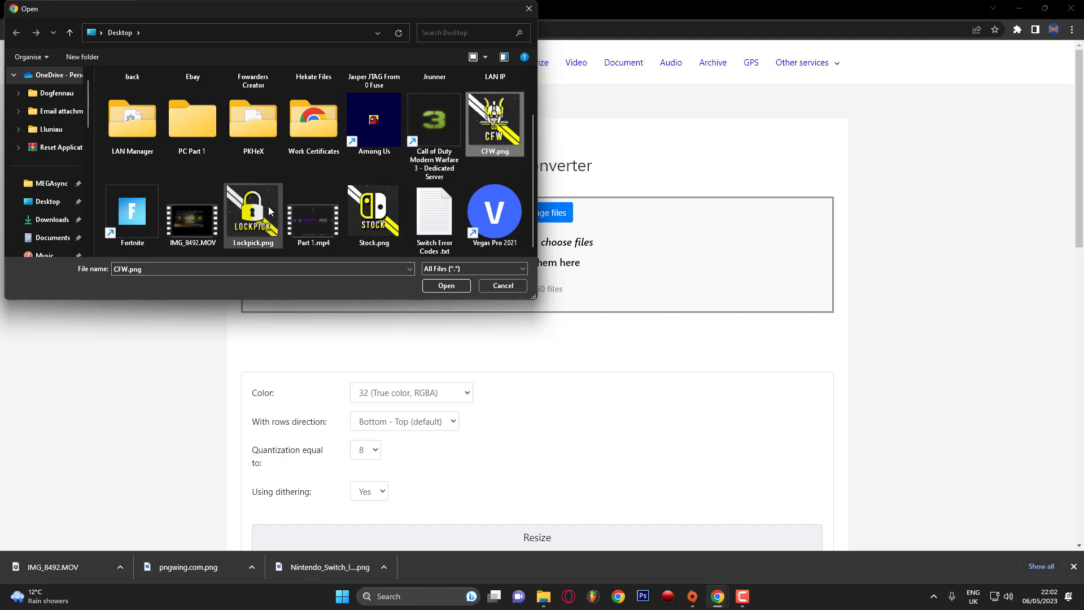
pyautogui.keyDown('ctrl'); pyautogui.click(349, 207); pyautogui.keyUp('ctrl')
pyautogui.click(445, 286)
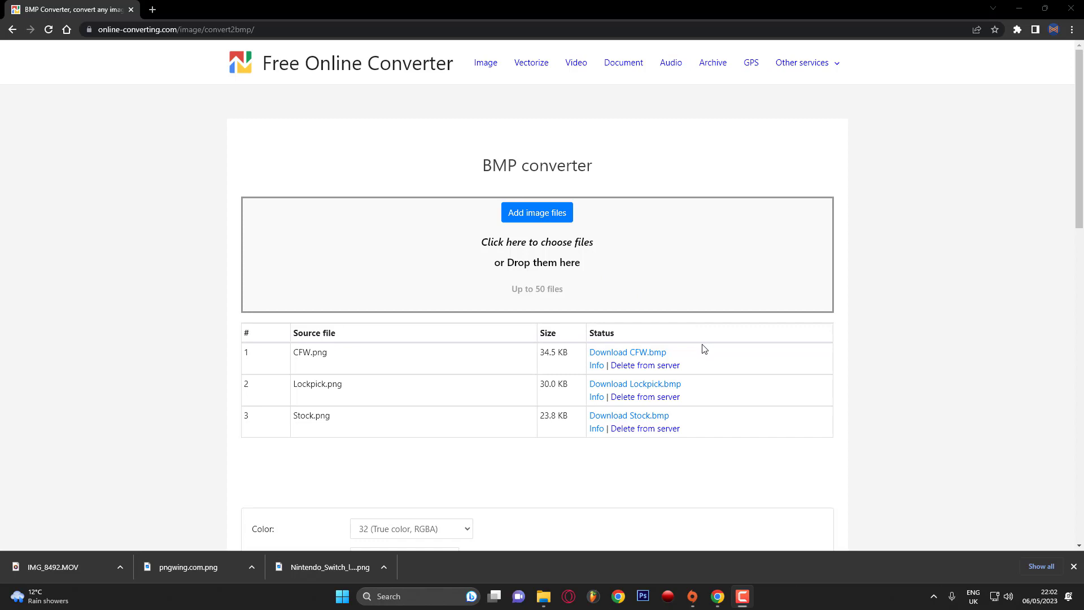
# Step: Save CFW.bmp and Lockpick.bmp to the Desktop, with Stock.bmp's save pointed there too
pyautogui.click(645, 353)
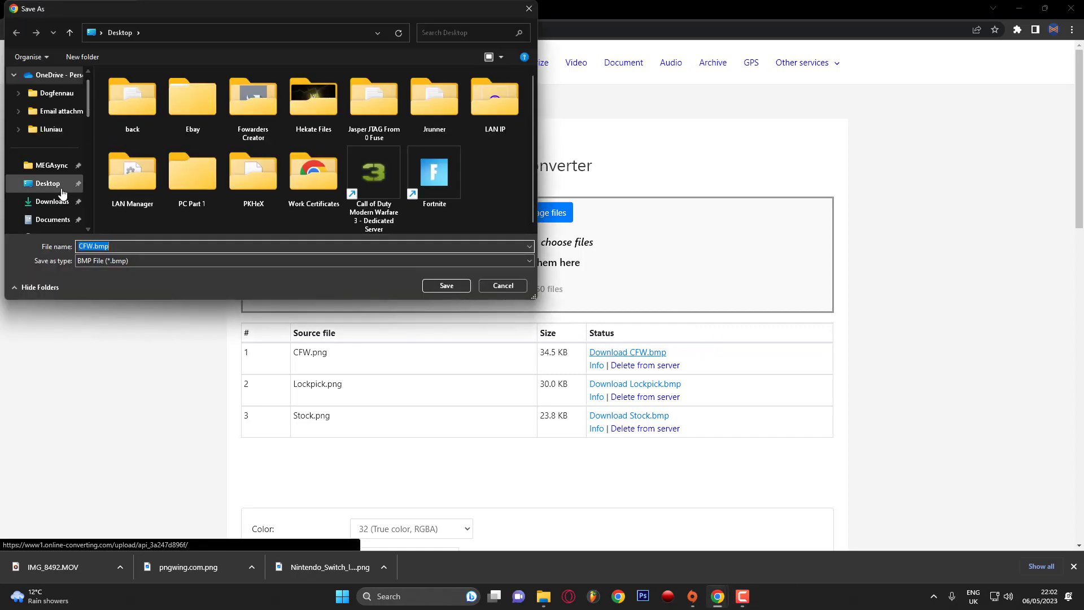
pyautogui.click(447, 286)
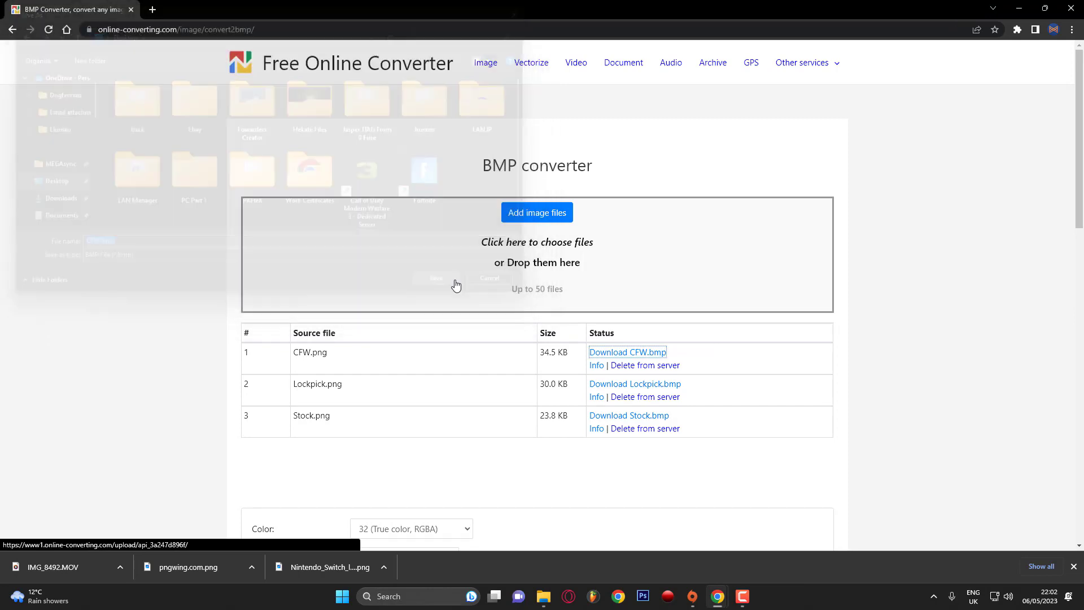
pyautogui.click(664, 388)
pyautogui.click(48, 184)
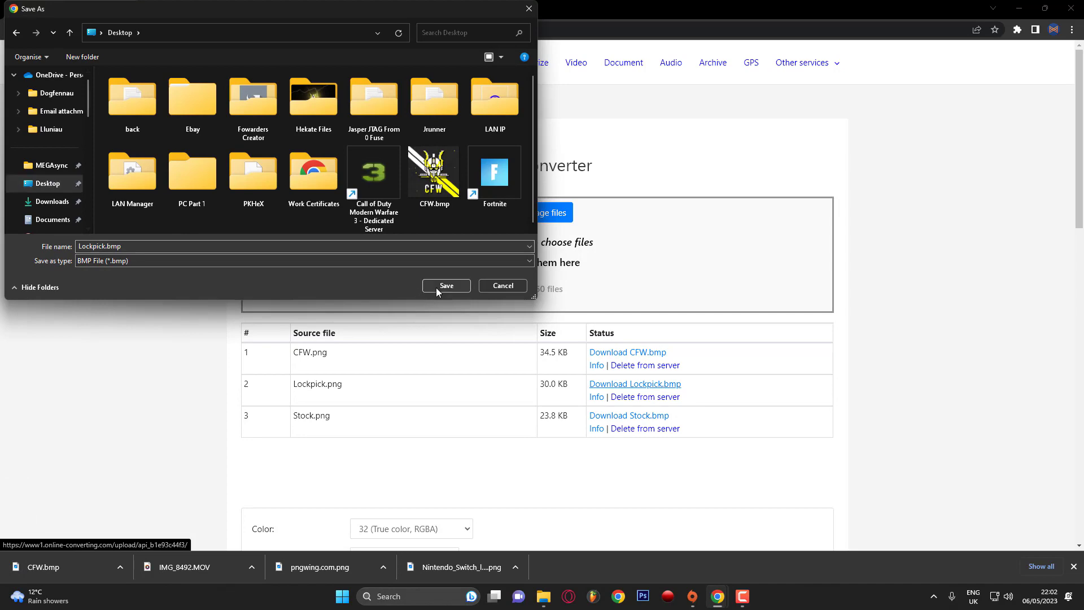
pyautogui.click(436, 288)
pyautogui.click(632, 418)
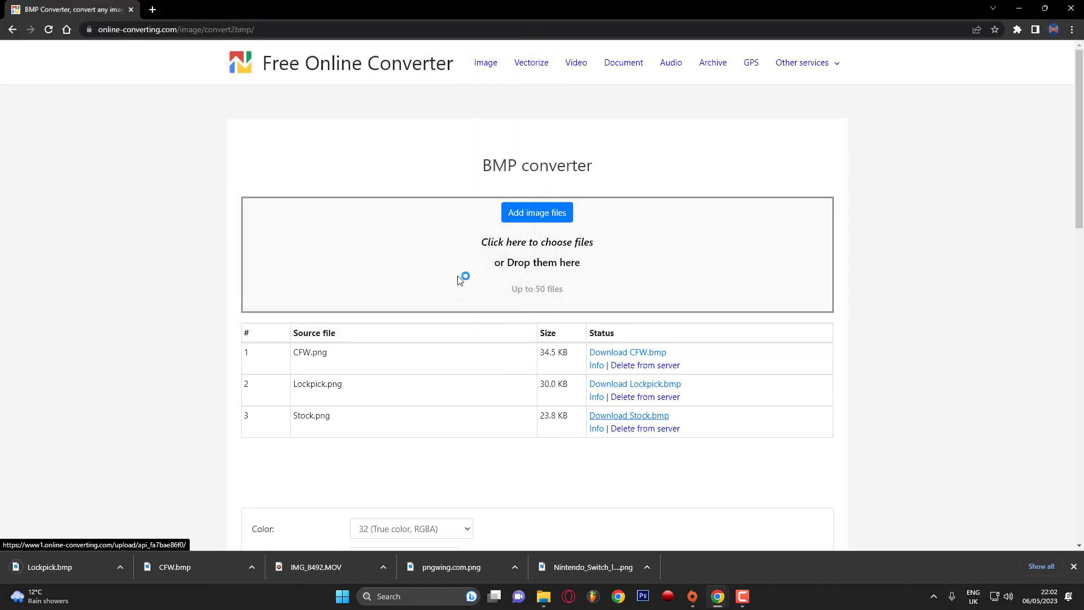
pyautogui.click(48, 183)
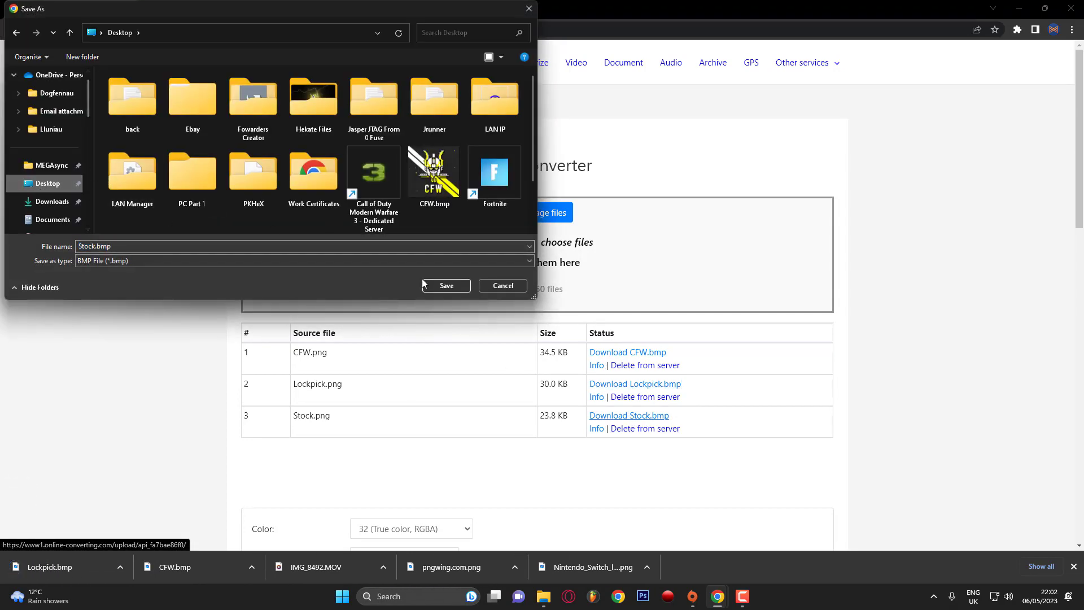